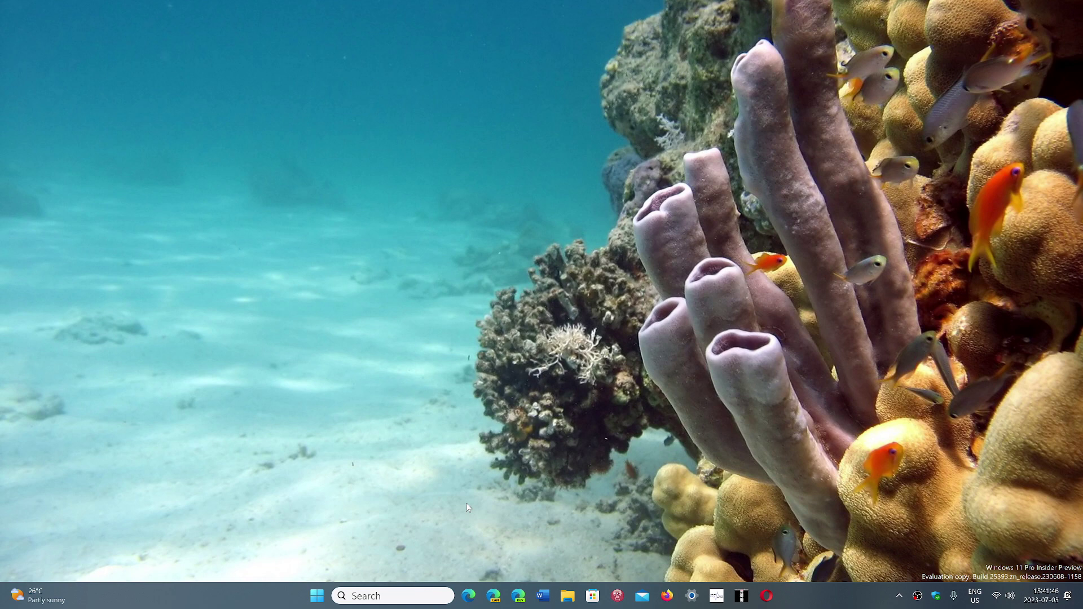
- Open Settings > Personalisation, view the Background page, then return to the main Personalisation page
click(318, 596)
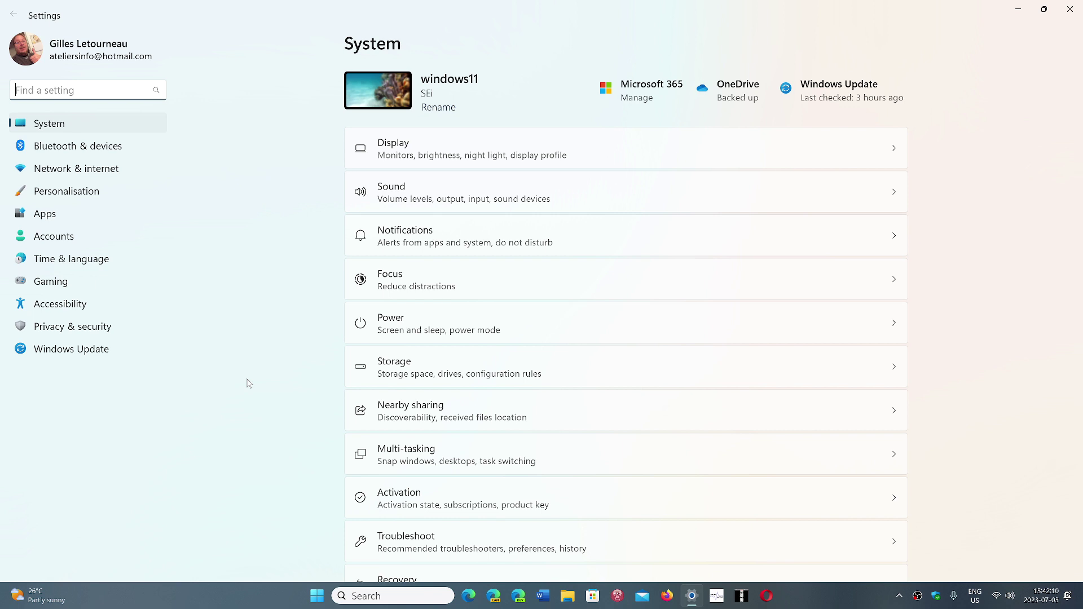
click(114, 196)
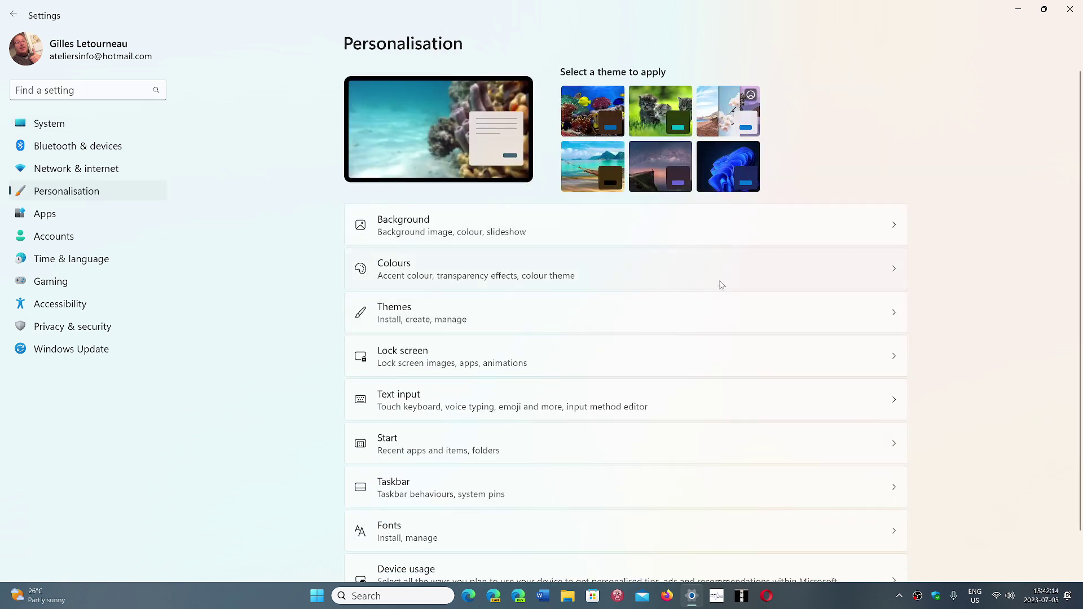
click(591, 231)
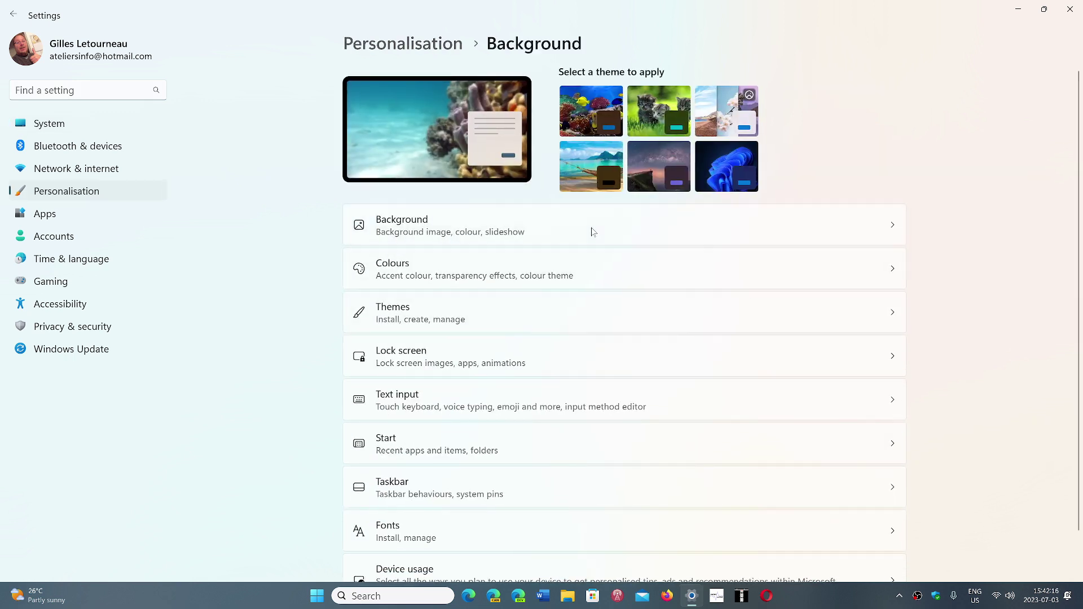
click(14, 15)
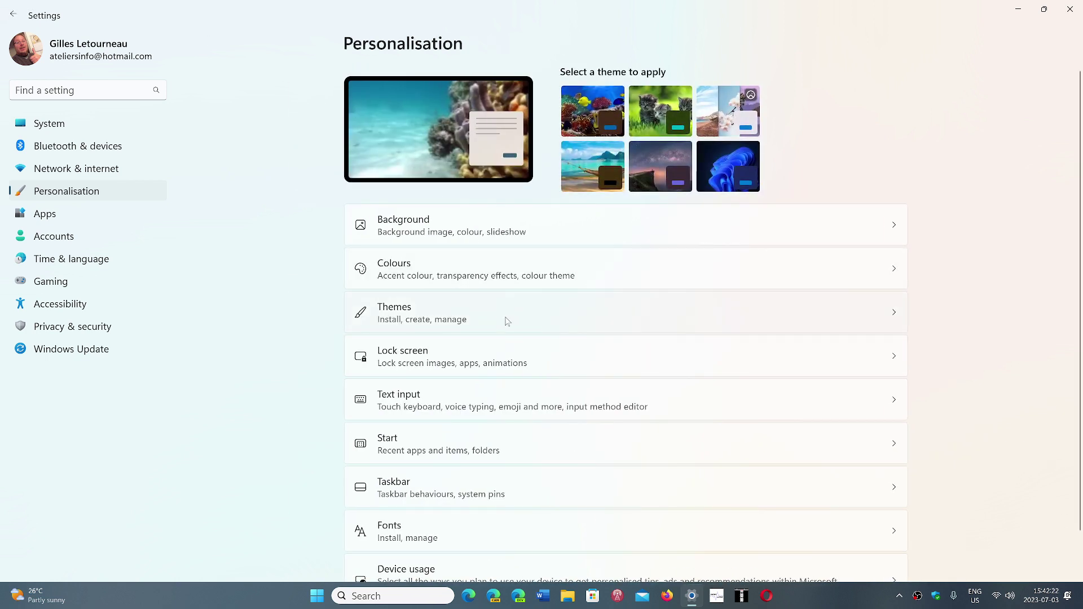
click(506, 321)
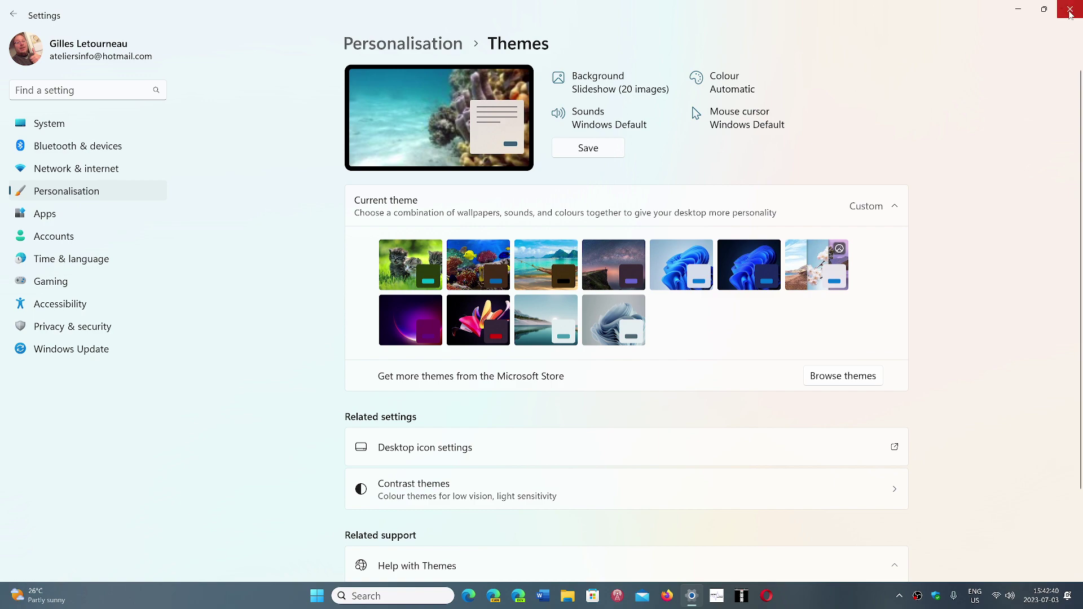
- Close the Settings window with its X button to reveal the coral-reef desktop
click(1069, 9)
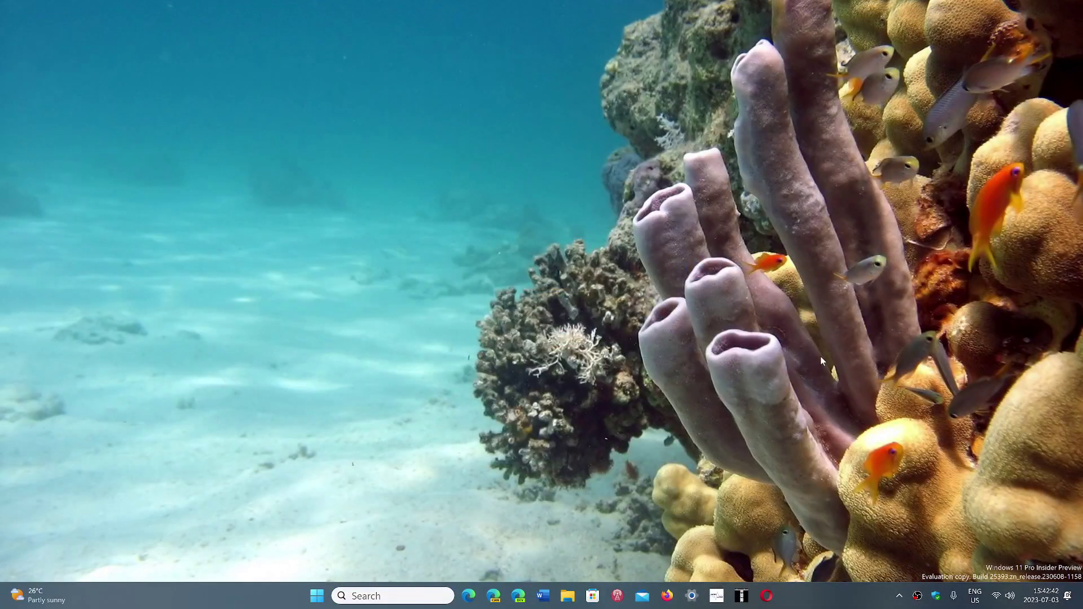